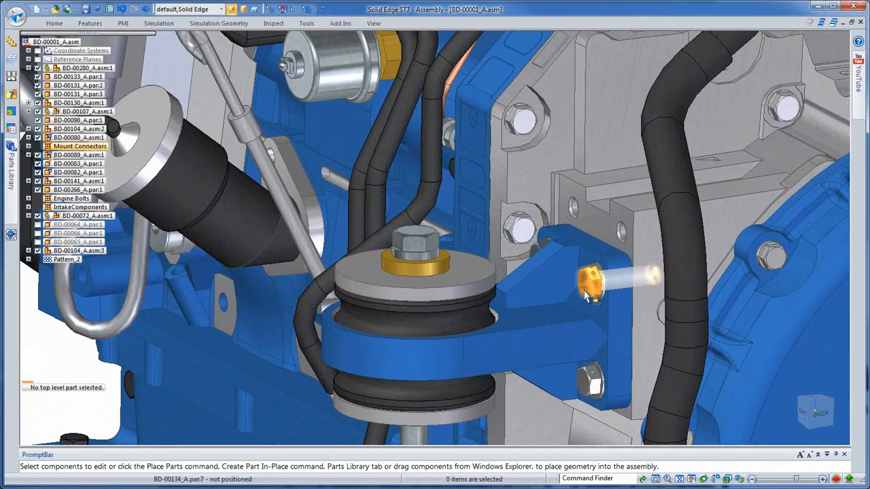
Select fastener parts BD-00134_A and BD-00132_A on the mount bracket with all their identical parts, and add the mount subassembly BD-00080_A.asm
click(589, 294)
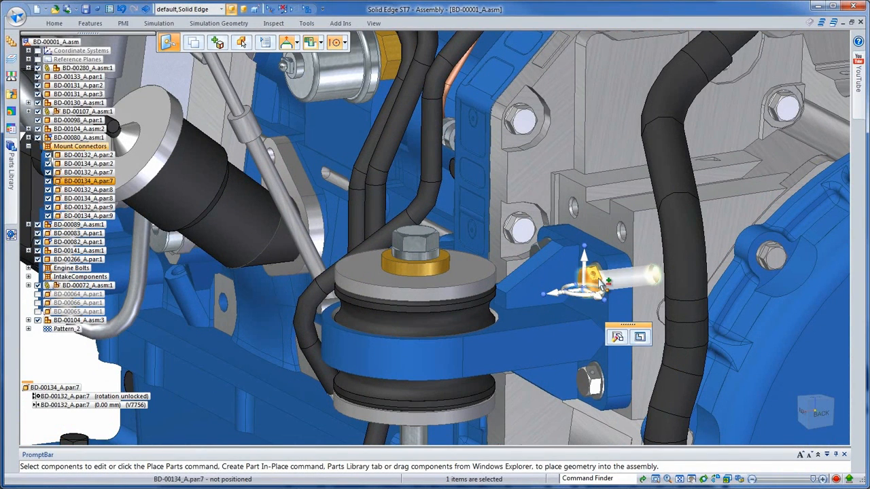
ctrl+click(600, 278)
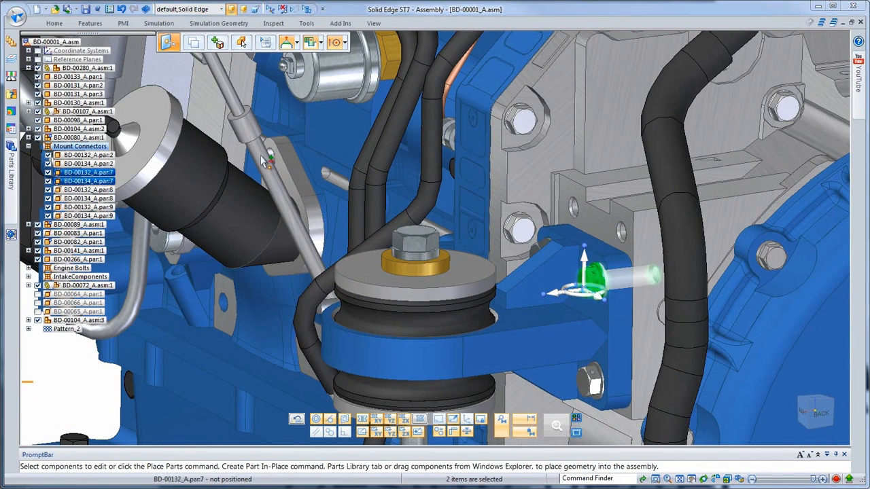
click(55, 23)
click(99, 54)
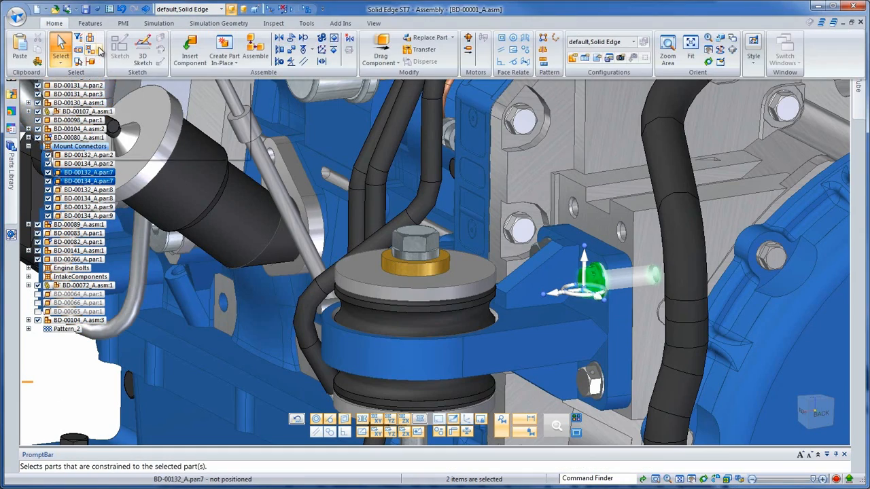
click(123, 86)
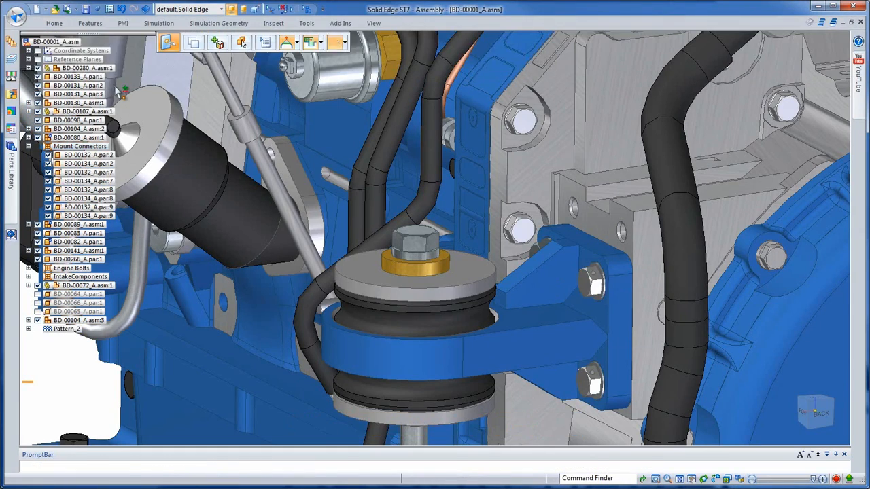
scroll(118, 72, down, 3)
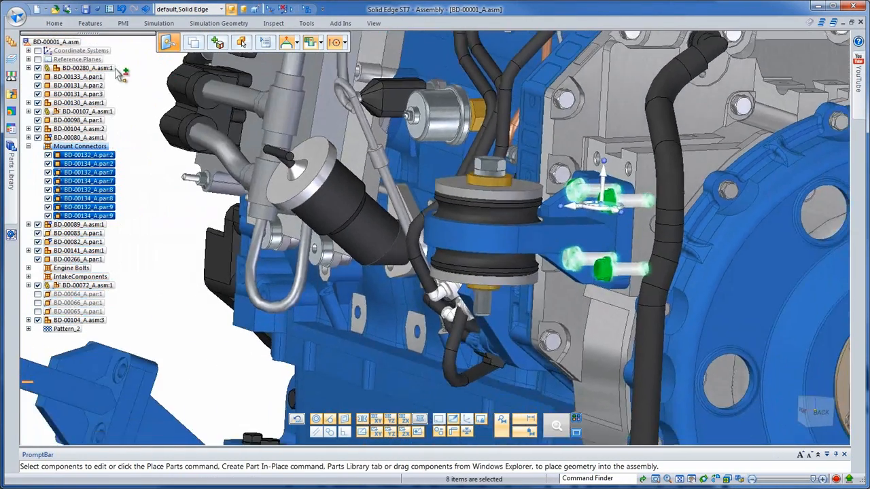
ctrl+click(101, 138)
scroll(163, 217, down, 5)
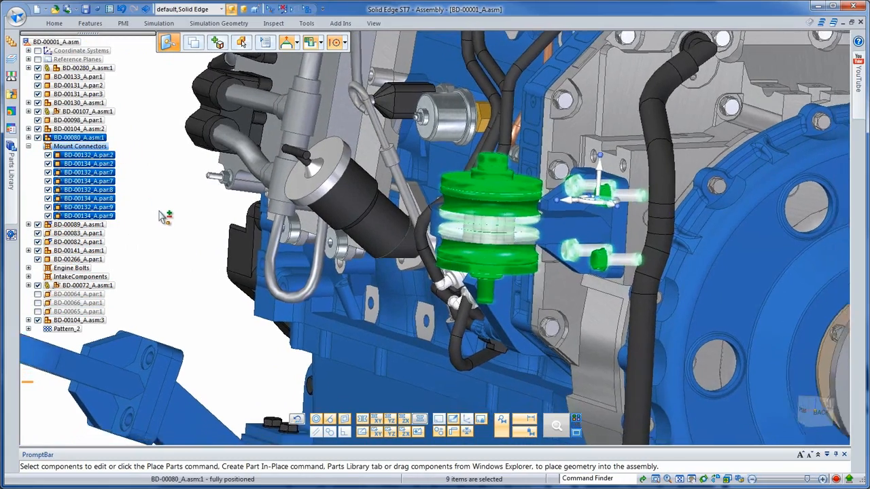
Duplicate the selected mount and fasteners from bracket BD-00104_A.asm:2 onto all matching brackets around the engine
key(ctrl+k)
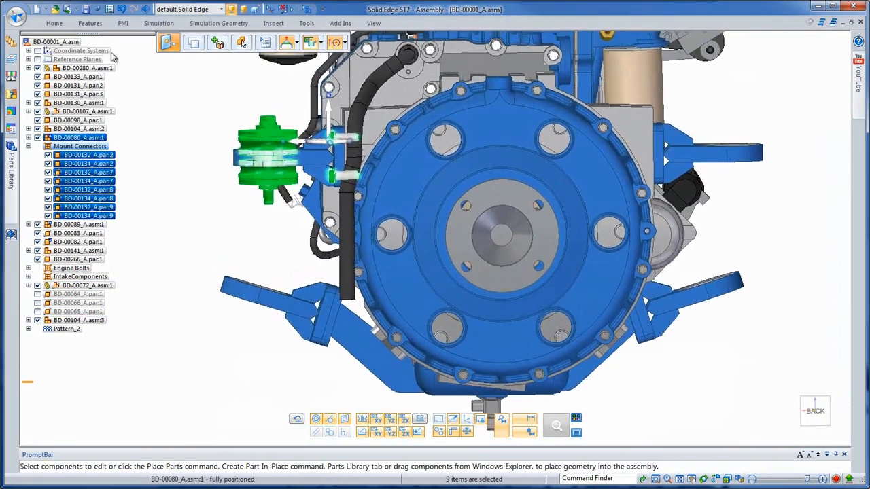
click(54, 23)
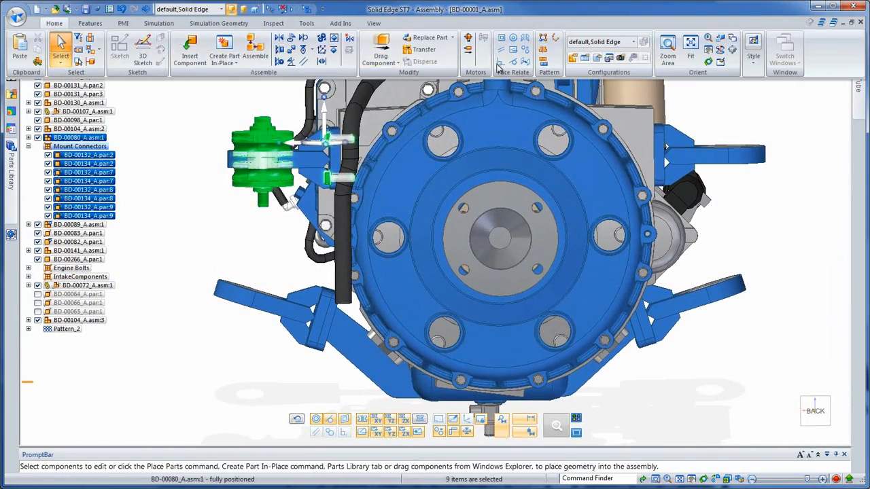
click(543, 49)
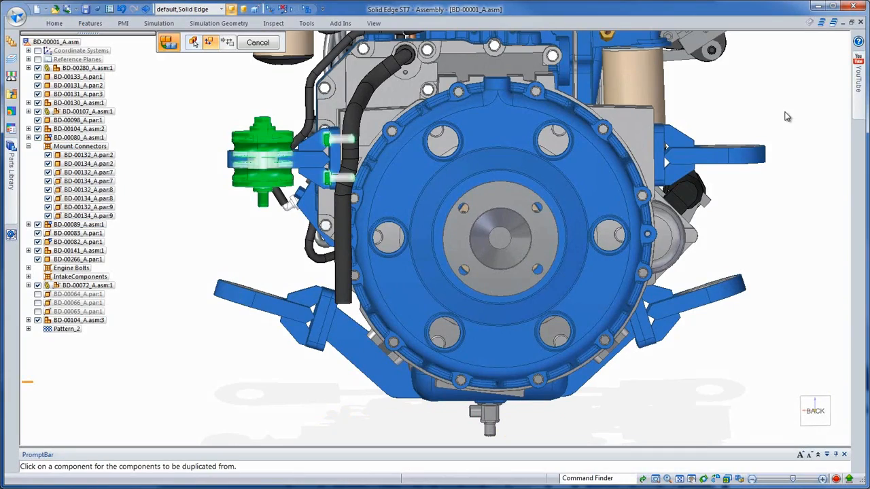
scroll(785, 116, up, 2)
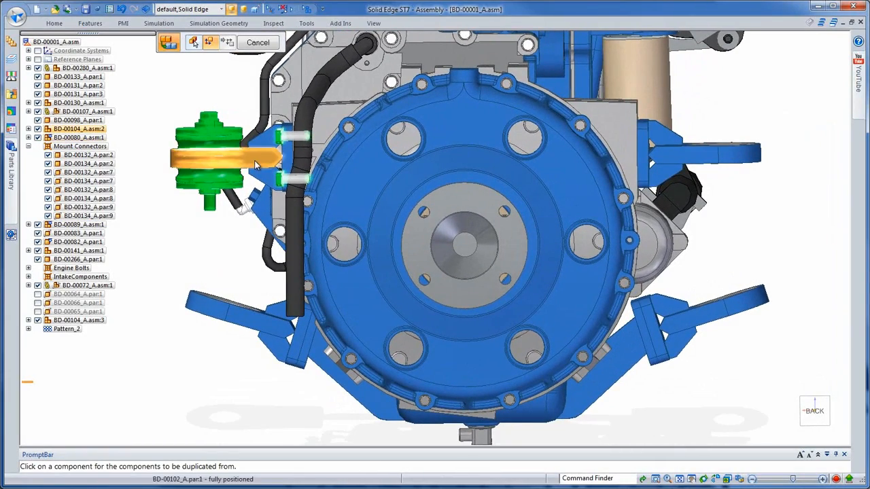
click(256, 164)
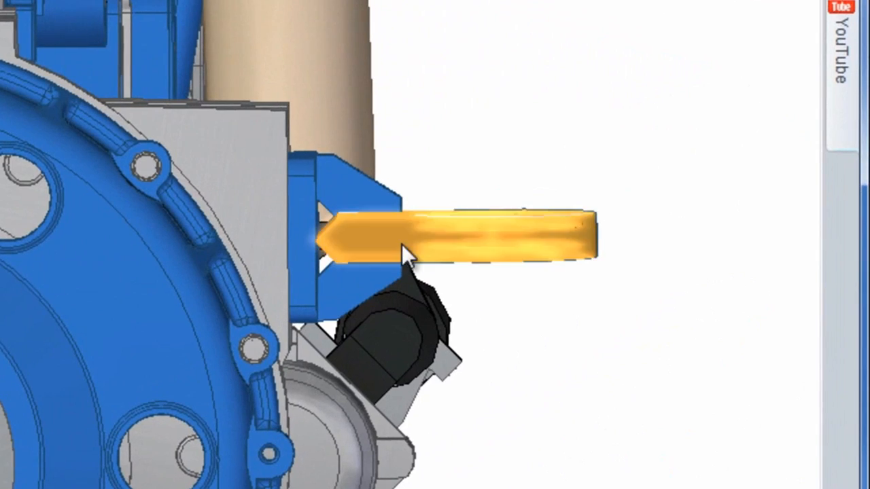
click(683, 157)
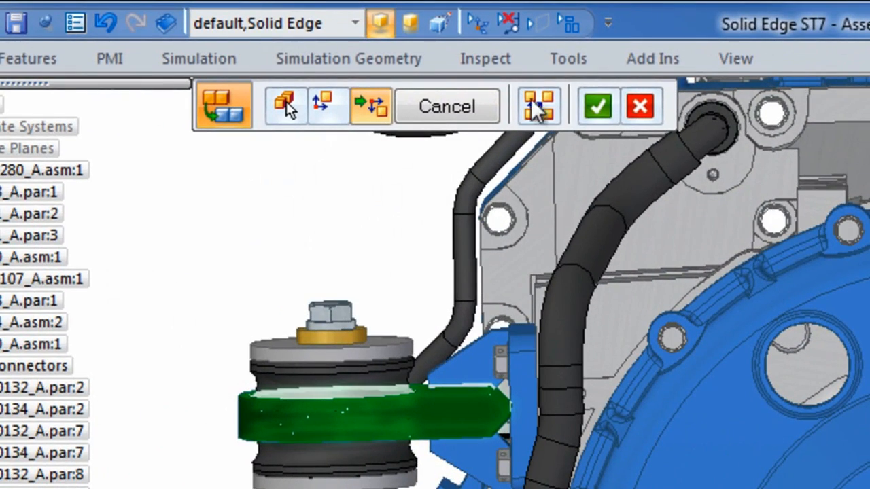
click(536, 103)
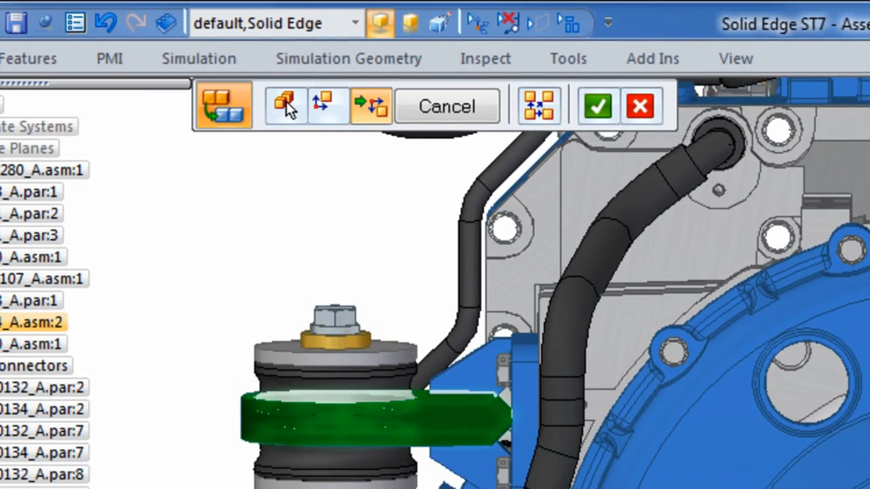
key(Return)
click(286, 102)
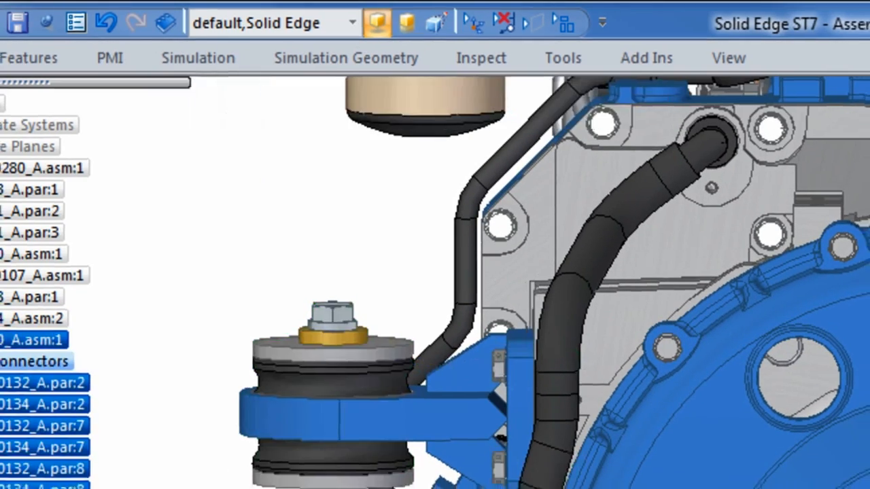
key(Escape)
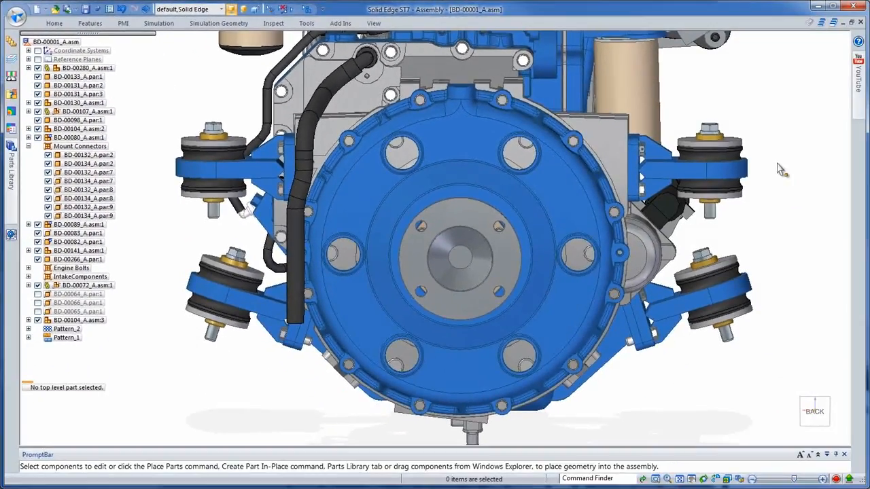
Collapse the Mount Connectors group and display the 3-Waste Gate configuration
middle_drag(778, 170, 613, 180)
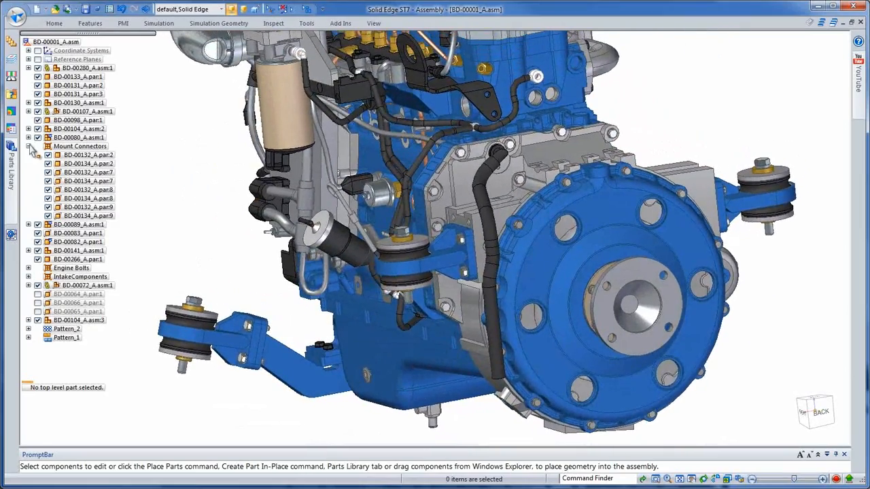
click(28, 146)
middle_drag(93, 161, 111, 161)
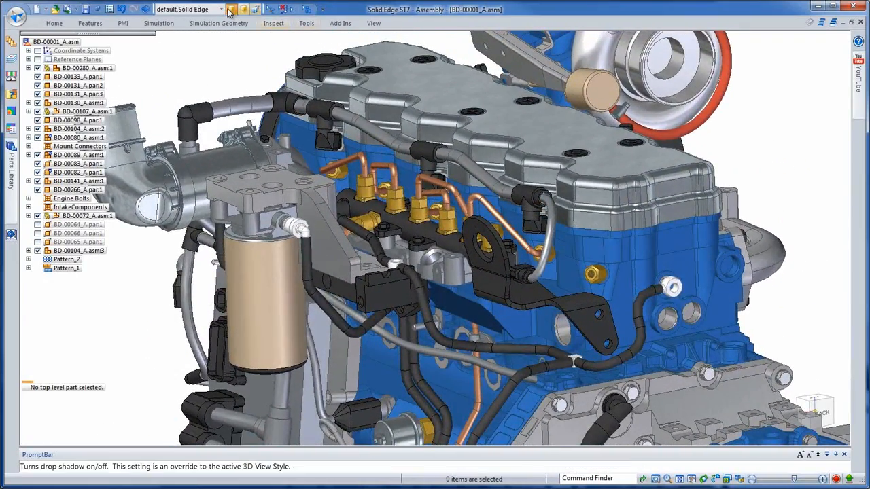
click(223, 8)
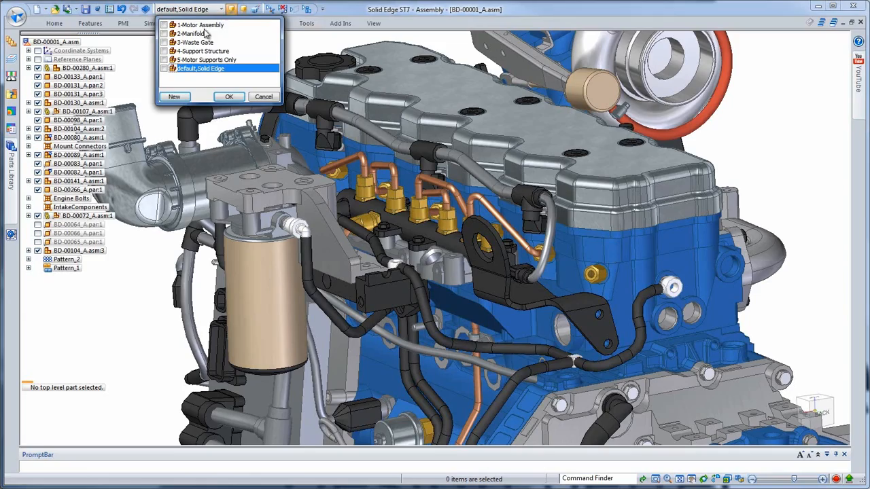
click(229, 96)
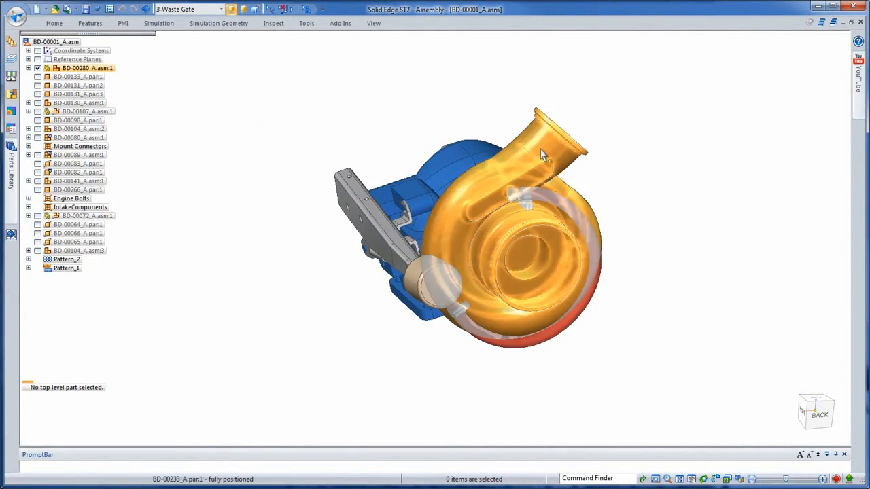
Open the turbocharger subassembly BD-00234_A.asm for editing
click(554, 235)
right_click(115, 146)
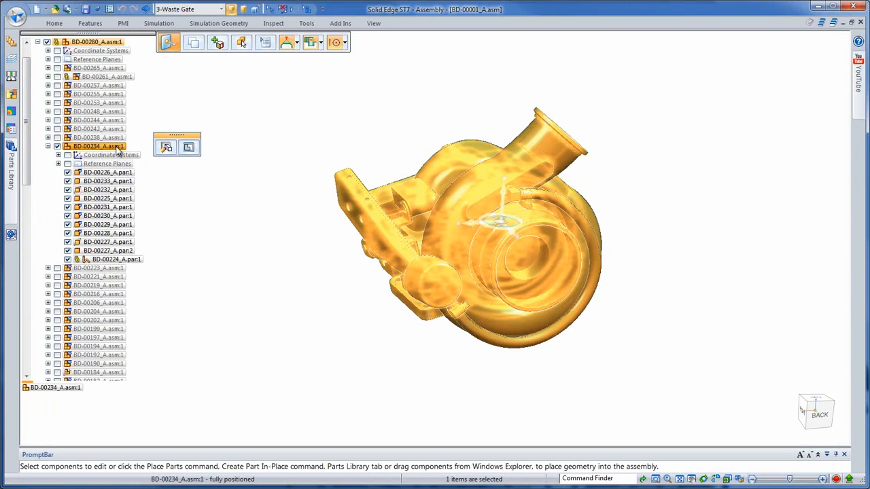
click(144, 312)
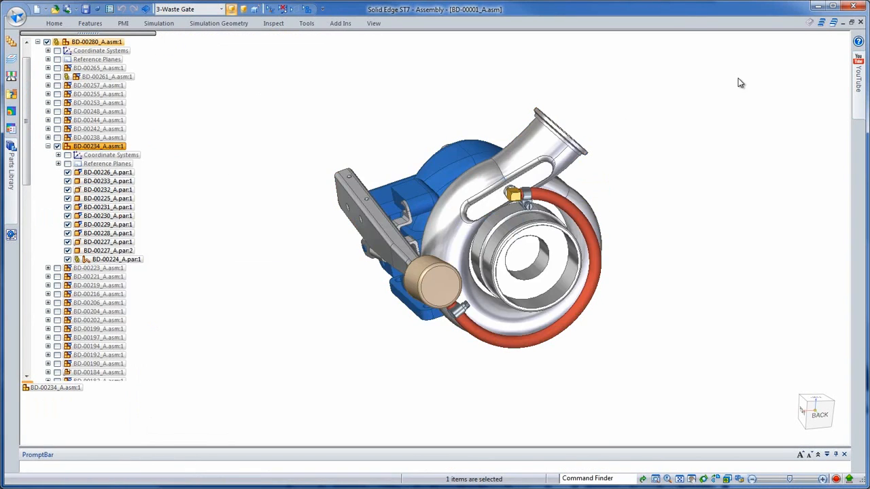
middle_drag(721, 84, 746, 107)
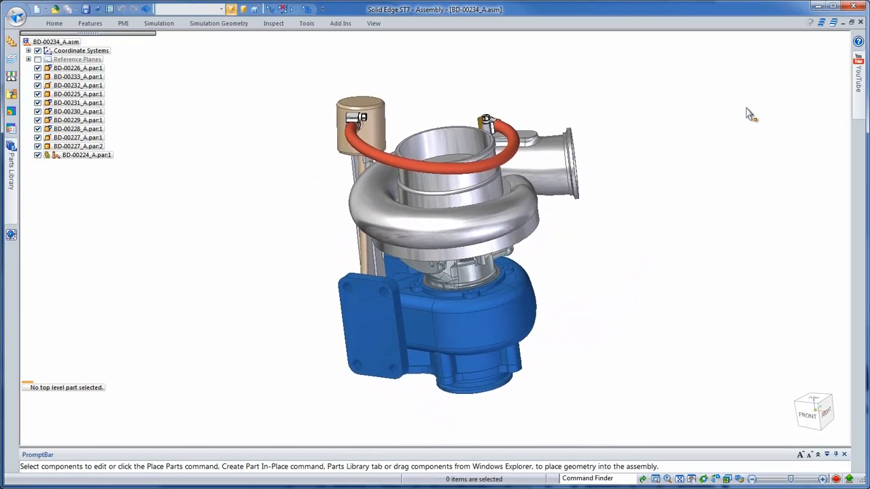
Send the turbocharger assembly to KeyShot and show the _Turbo materials in the KeyShot library
click(645, 50)
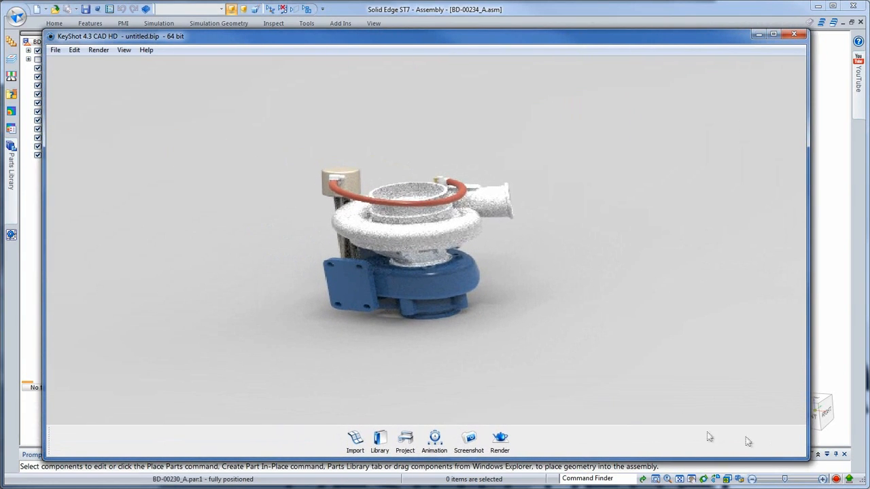
drag(313, 331, 243, 291)
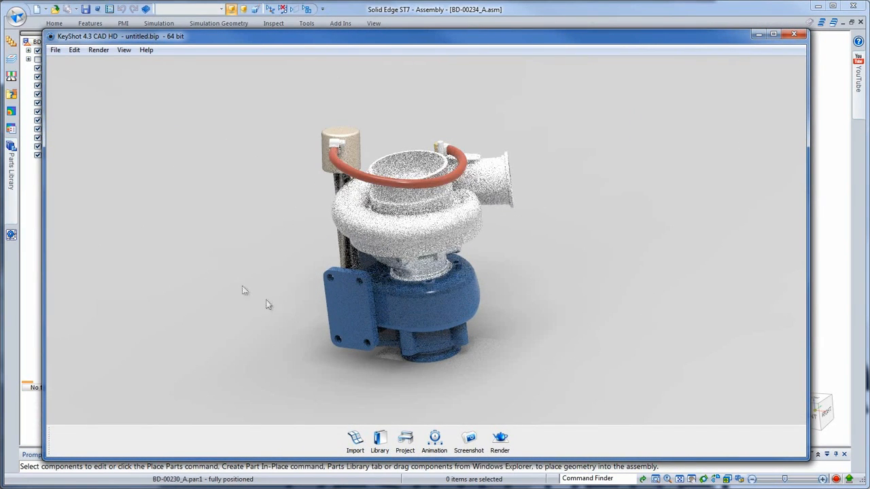
click(380, 440)
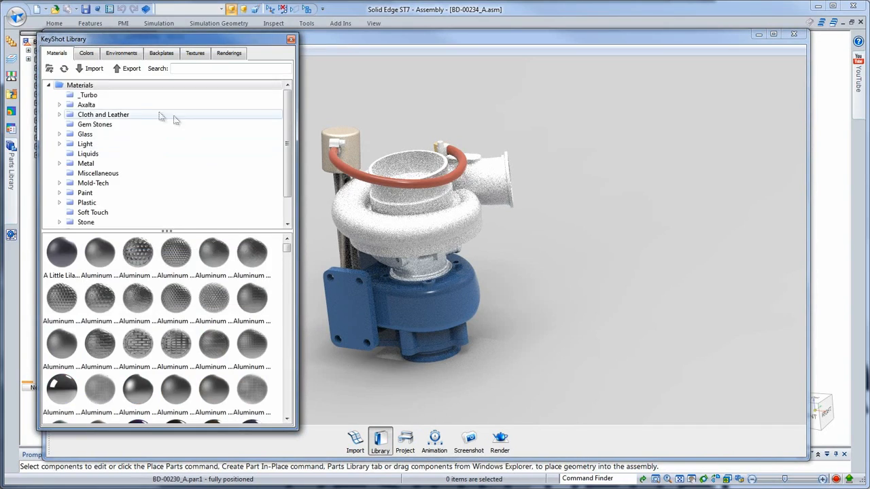
click(91, 96)
Apply blue anodized material to the lower turbo housing, black chrome to the compressor housing, and stainless steel to the center section
drag(62, 255, 430, 318)
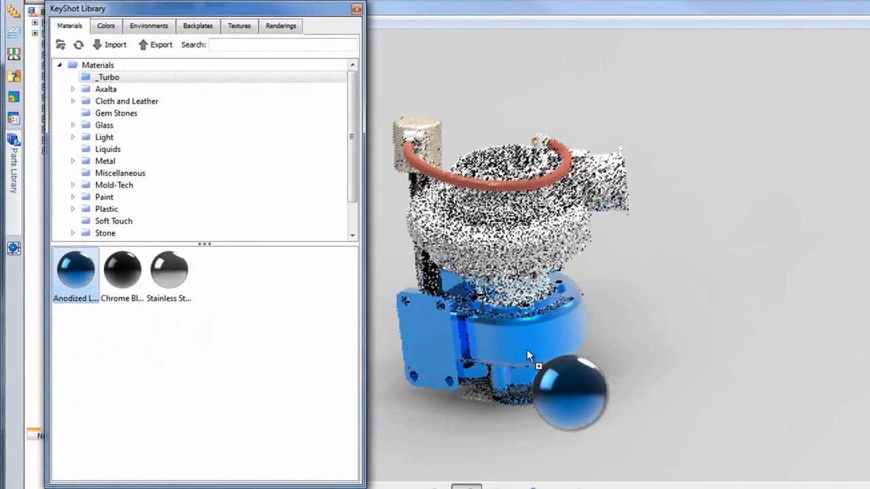
drag(526, 349, 516, 348)
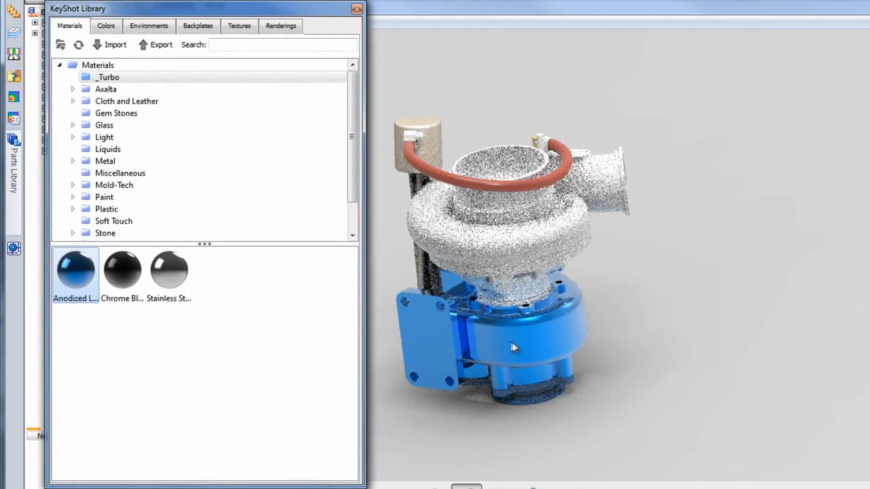
drag(122, 271, 442, 229)
drag(169, 271, 515, 289)
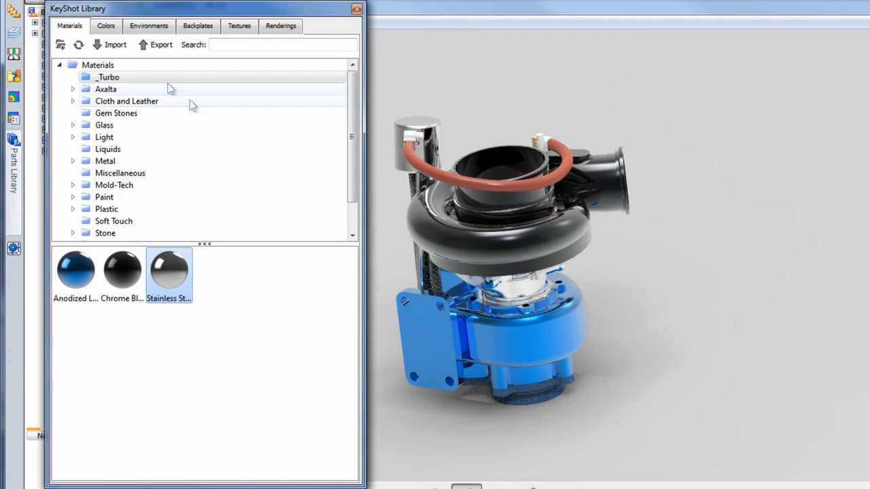
Review the KeyShot library's colors, environments and backplates, and return to the turbocharger assembly in Solid Edge
click(108, 25)
click(142, 26)
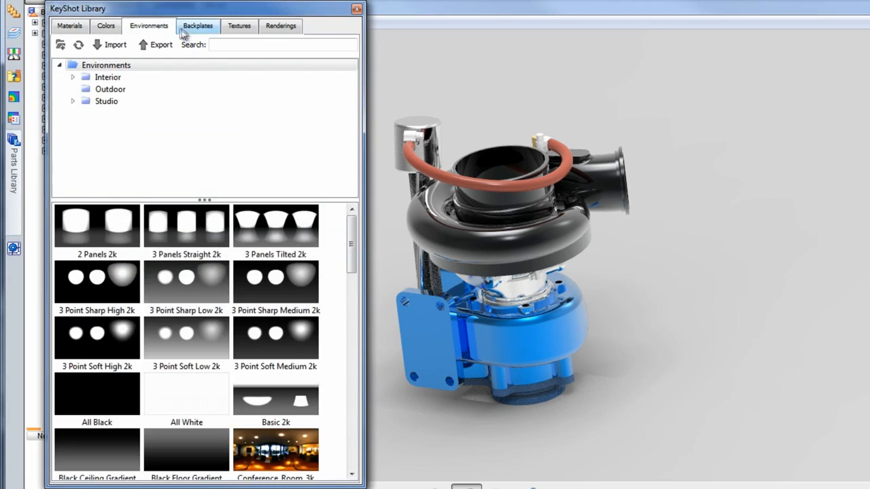
click(198, 26)
click(356, 9)
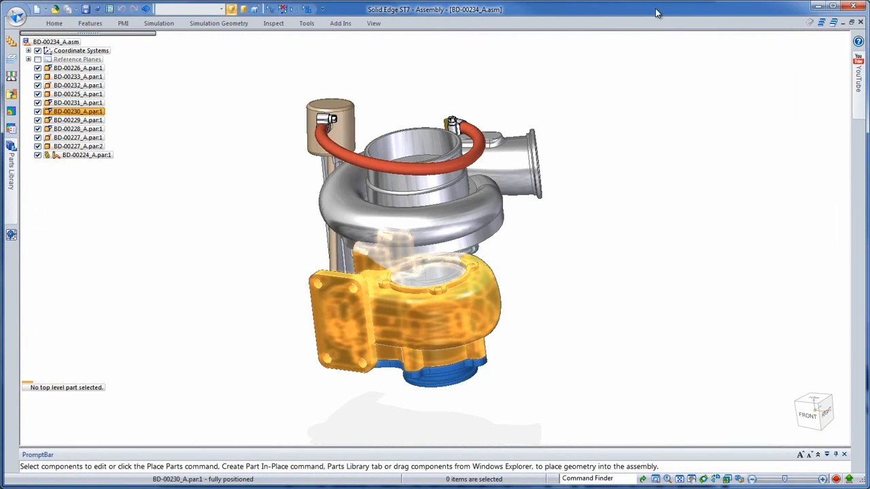
Try to rotate the hose clamp and the fitting faces at the canister about the canister's center axis
click(683, 121)
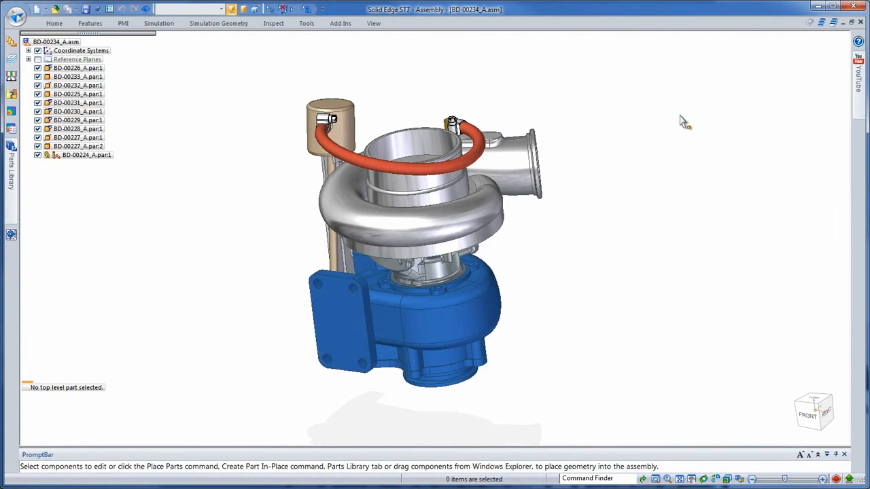
middle_drag(674, 119, 244, 267)
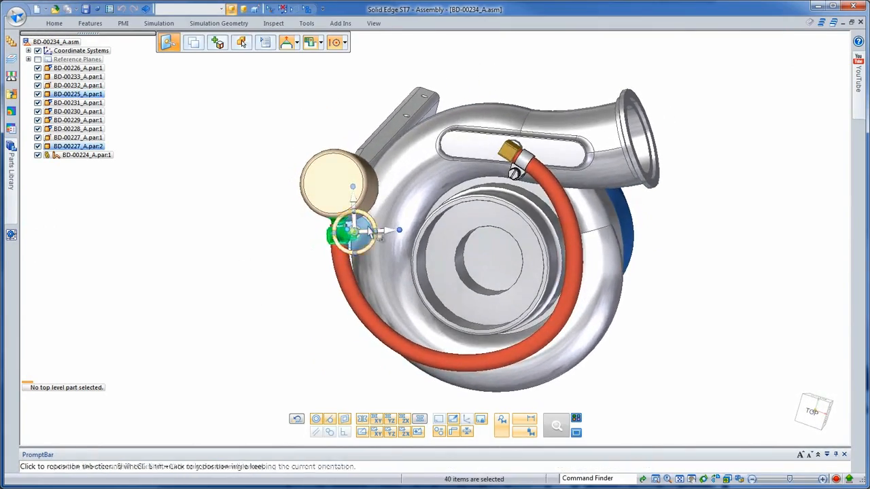
click(360, 235)
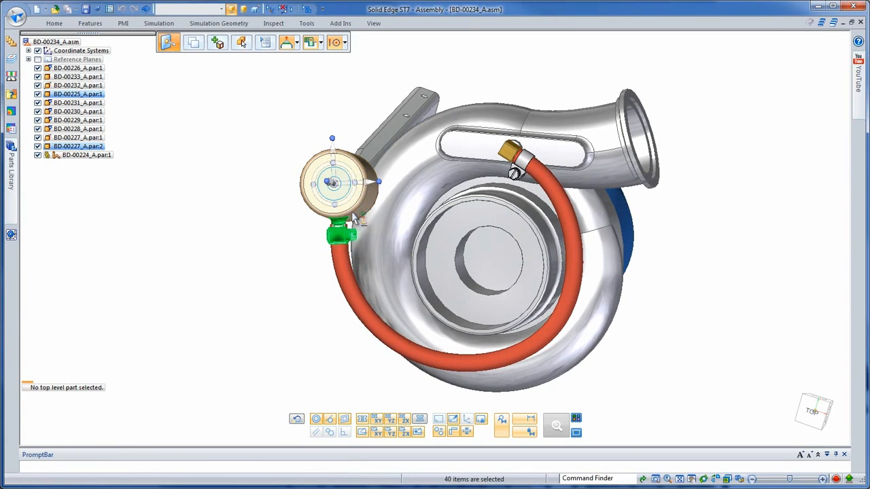
click(378, 181)
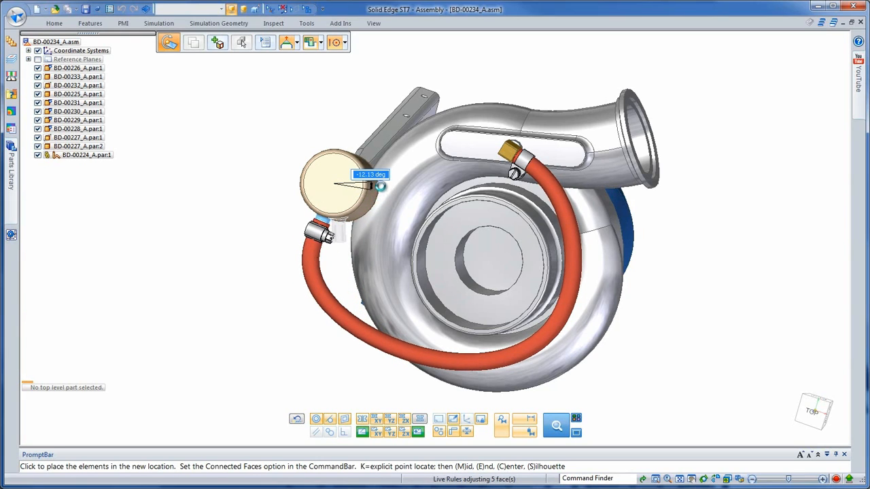
click(377, 123)
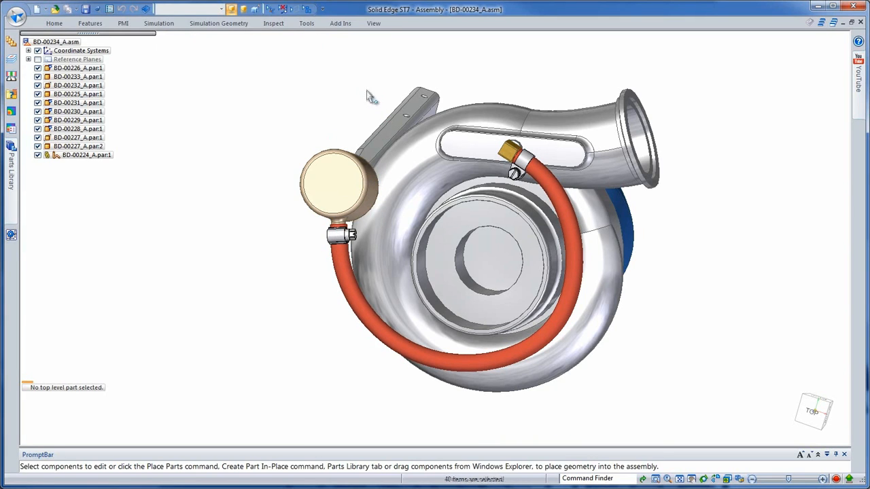
Edit the red hose's path in XpresRoute and fix its curve length at 370 mm
click(303, 24)
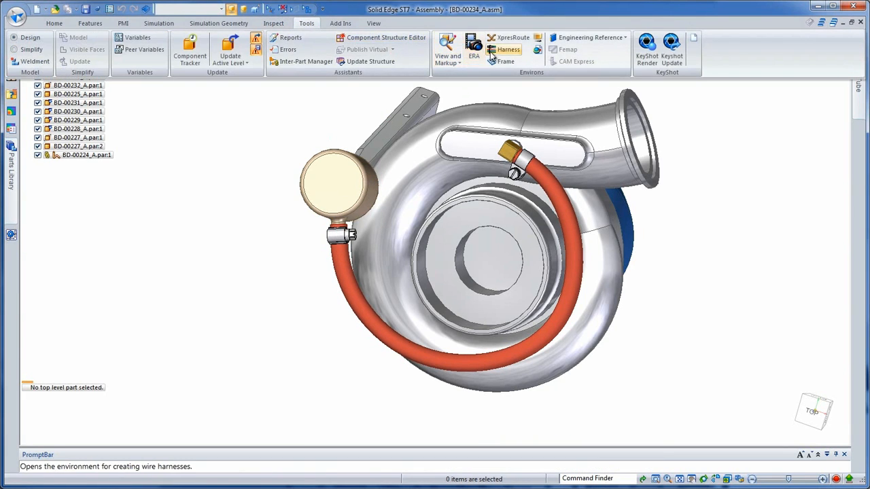
click(509, 39)
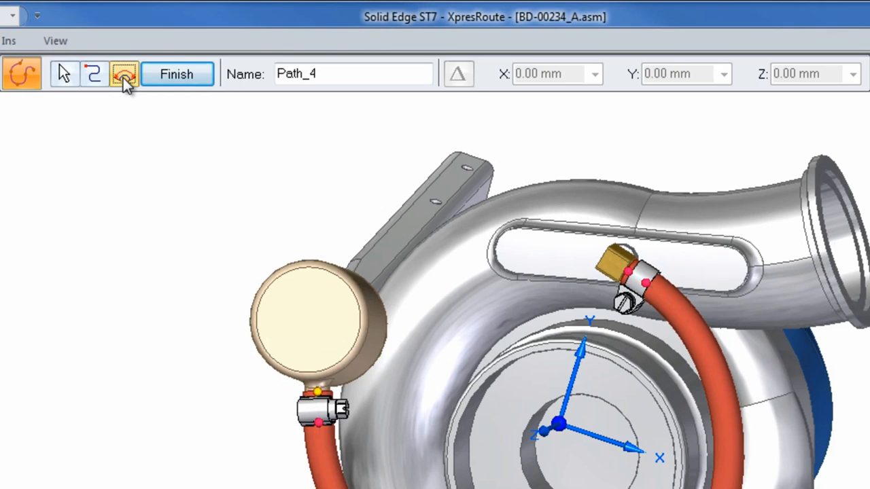
click(123, 77)
click(479, 110)
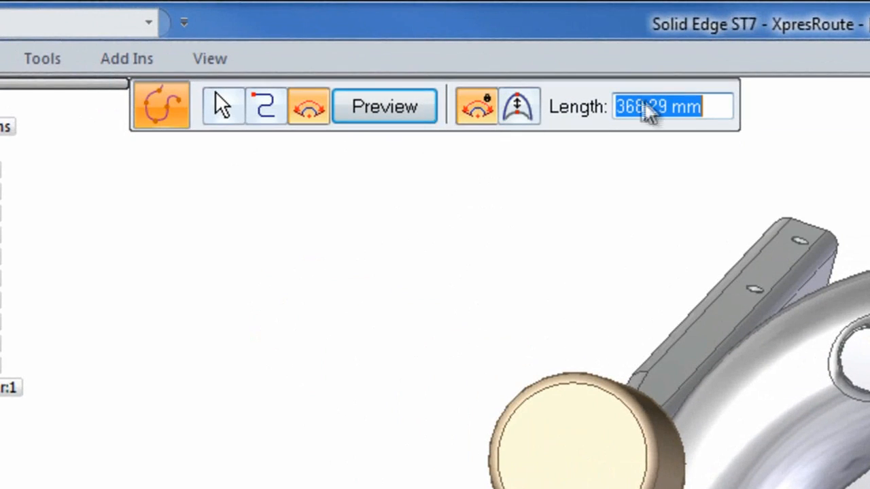
text(370)
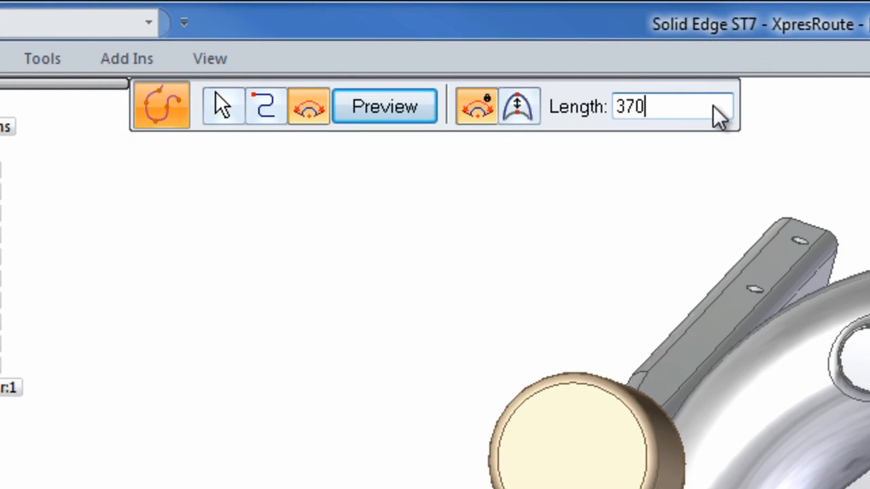
key(Return)
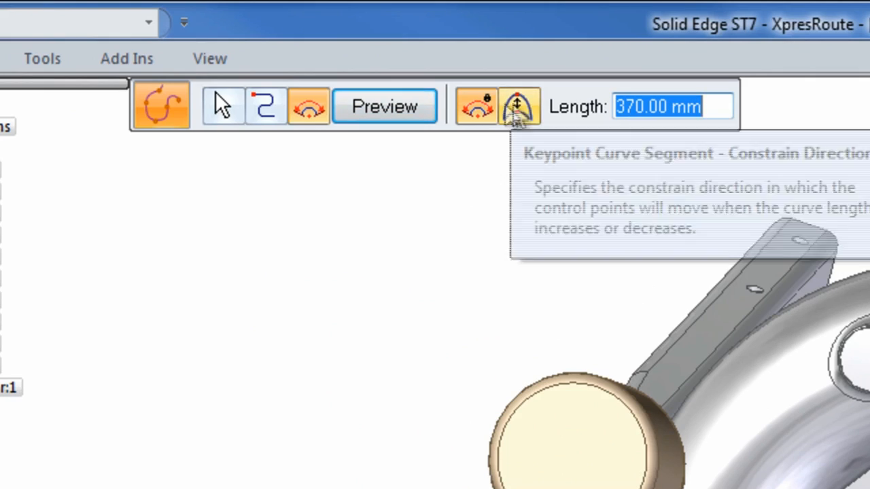
Constrain the hose path's length changes to the X axis direction and finish the path edit
click(520, 110)
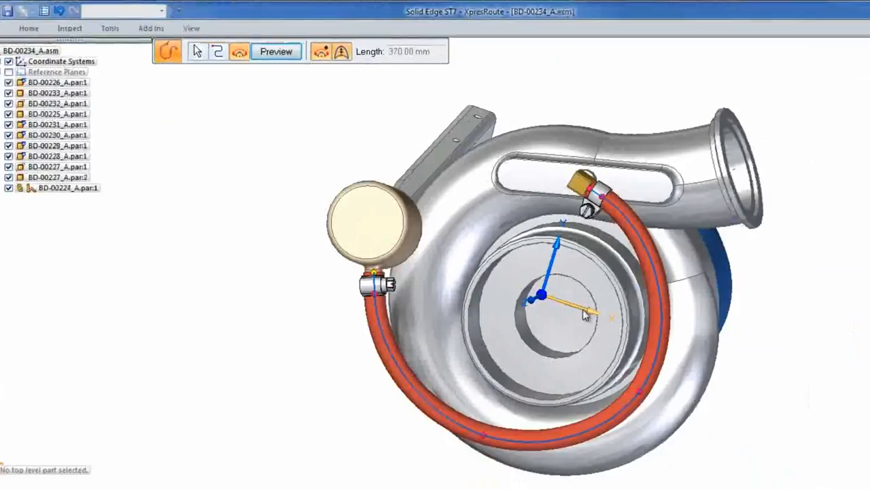
click(583, 314)
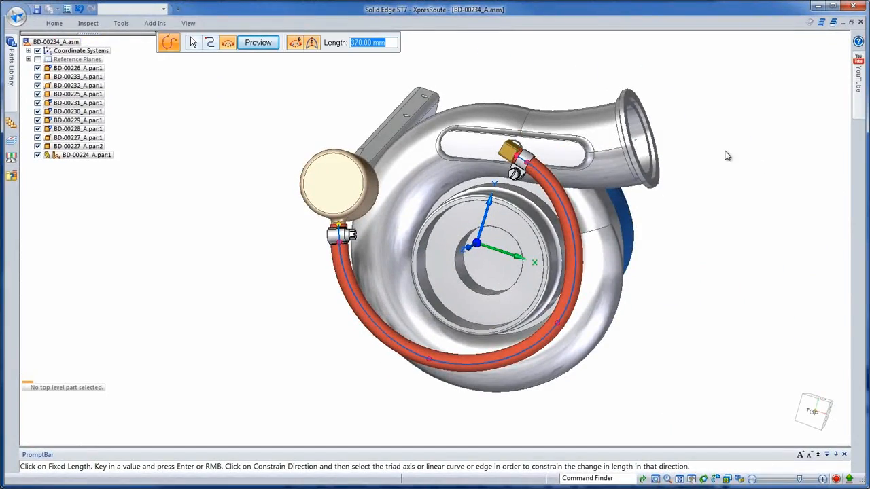
right_click(721, 101)
right_click(721, 100)
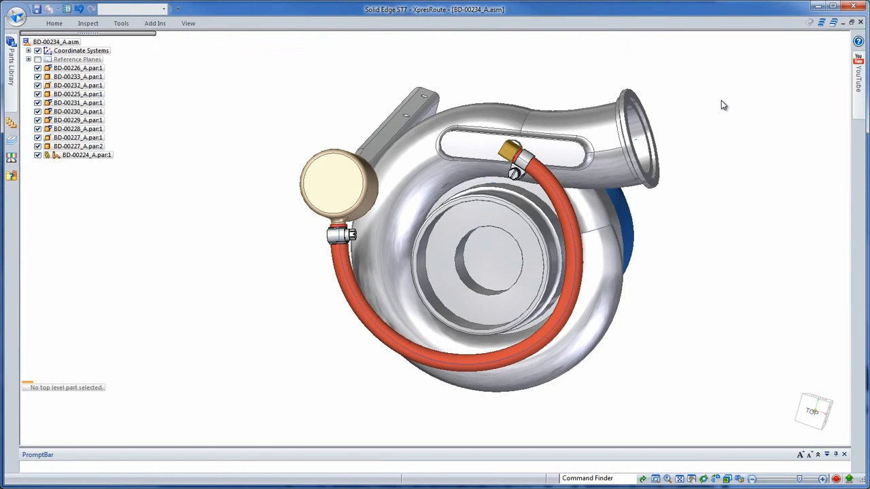
click(721, 101)
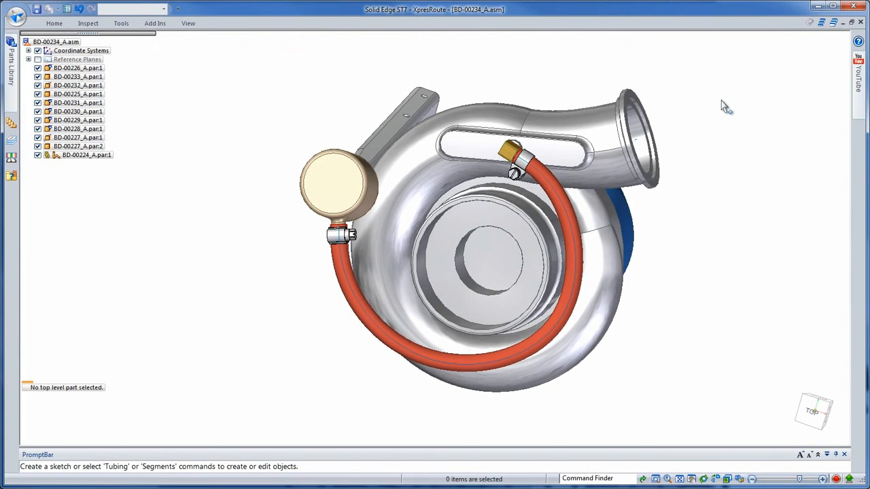
Return to the assembly and rotate the hose clamp and canister fitting about the canister's center axis
right_click(229, 148)
click(197, 110)
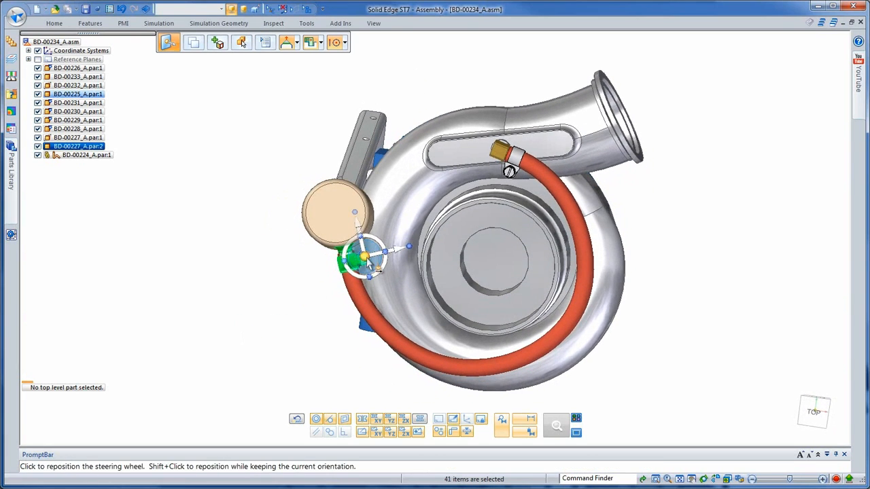
click(401, 83)
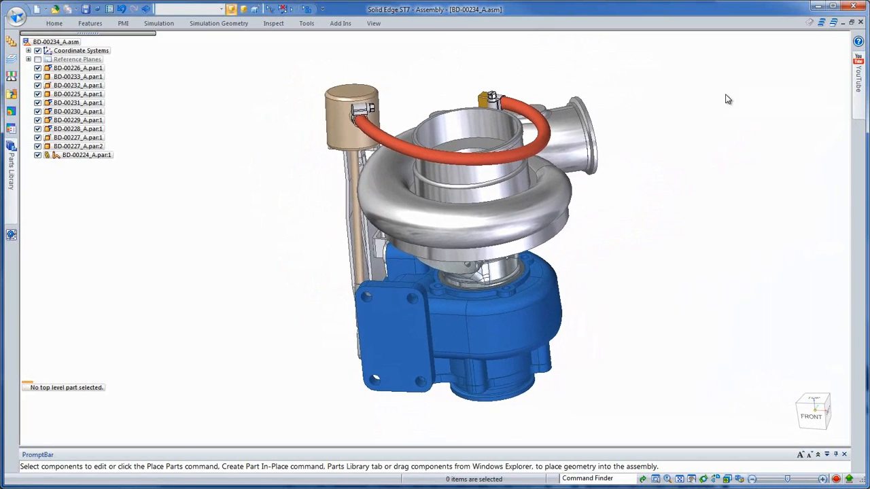
Update the KeyShot rendering with the modified turbocharger, then close KeyShot and discard the changes
click(307, 23)
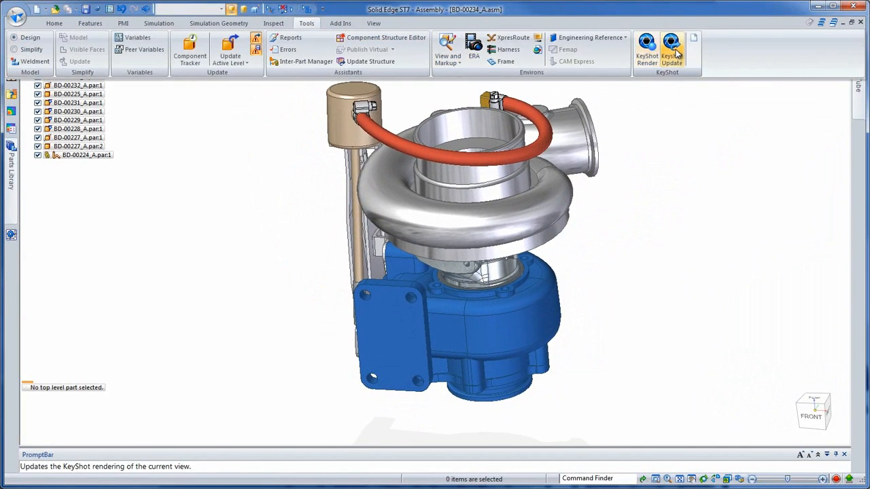
click(656, 47)
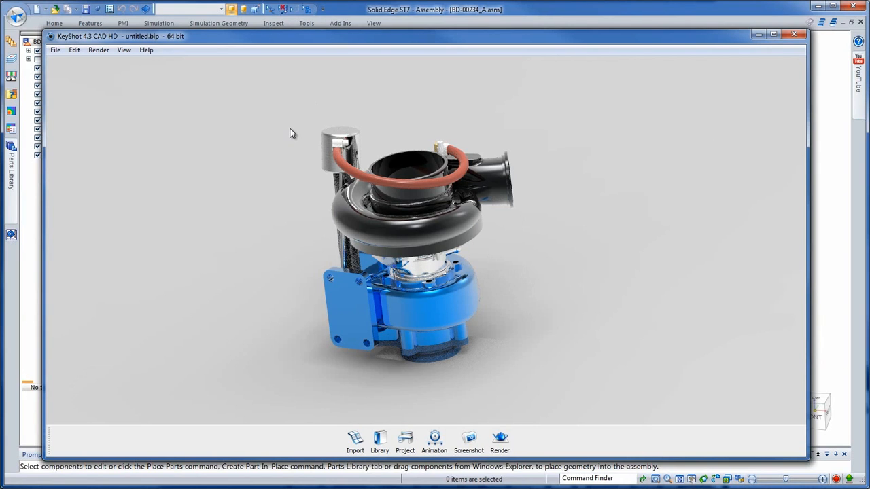
click(793, 36)
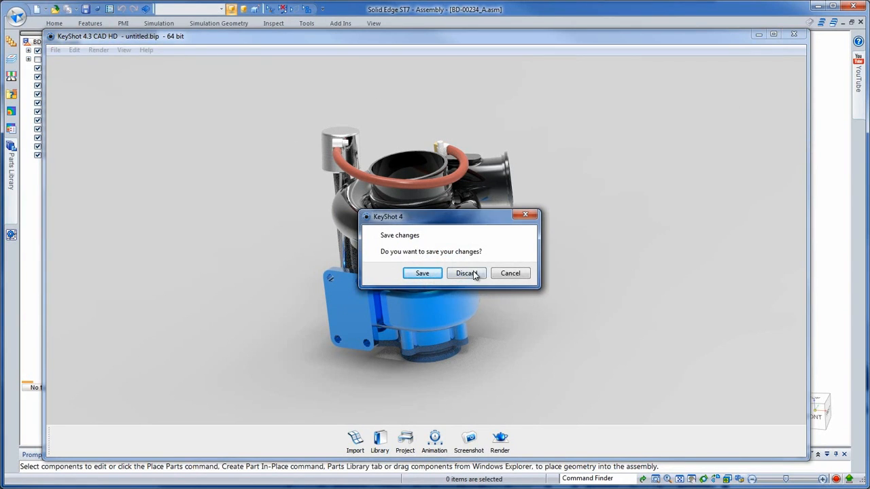
click(466, 273)
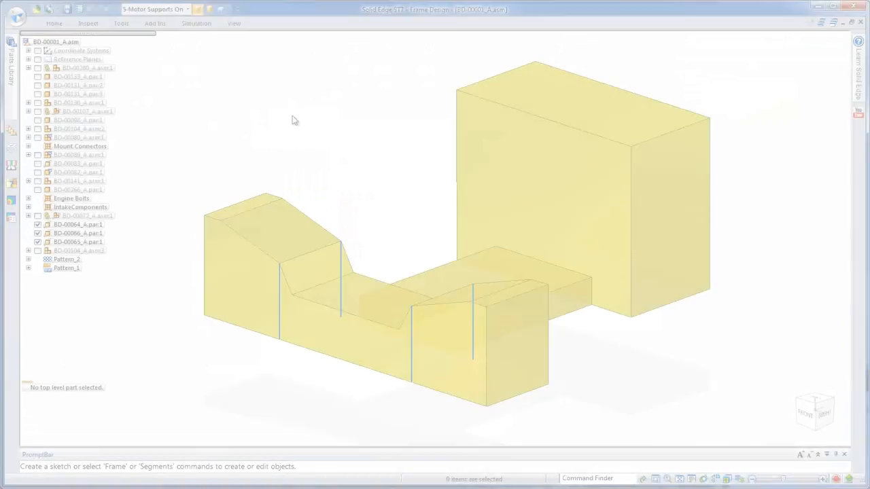
Create a SquareTubing 50x50x4 frame on all edges of the tall box body, with YZ frame orientation and YZ corner treatment
right_click(293, 121)
click(292, 145)
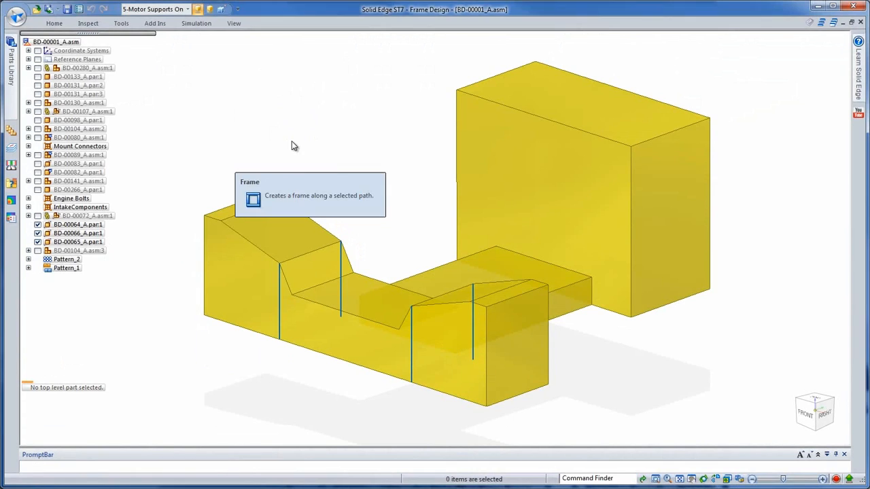
click(193, 43)
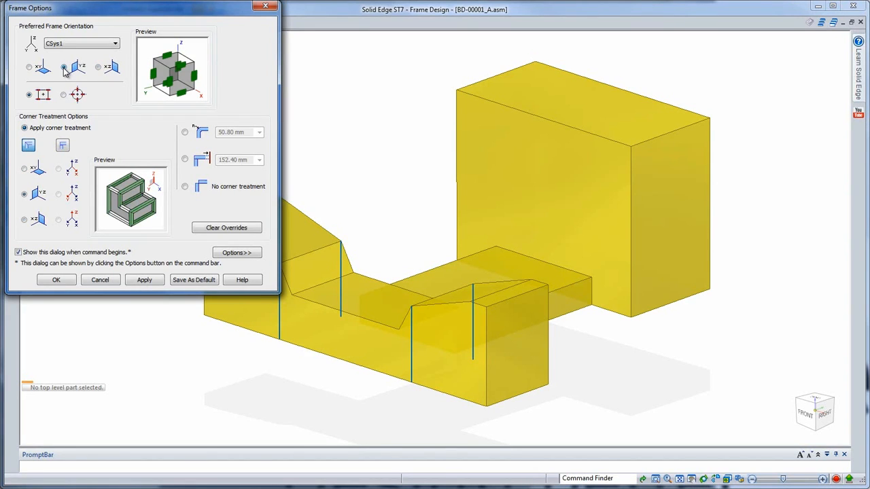
click(57, 280)
click(512, 44)
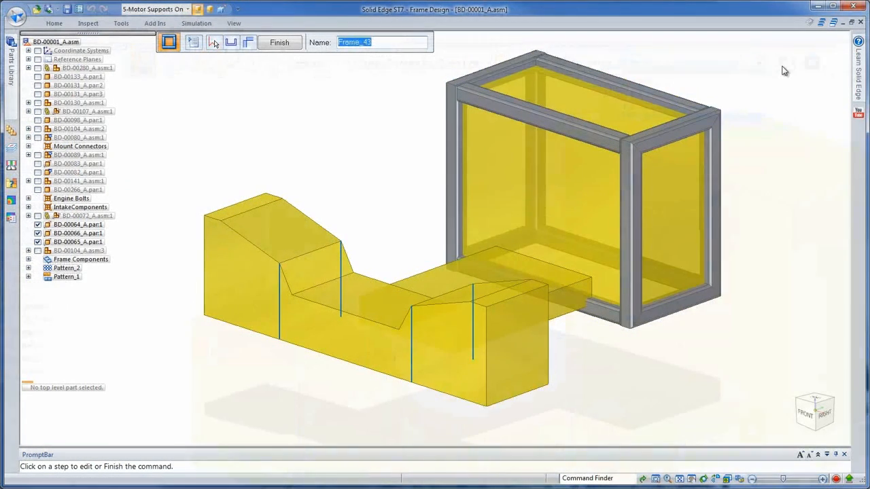
Edit the box frame's path with single-edge selection to remove the upper front edge, and finish the frame
click(215, 43)
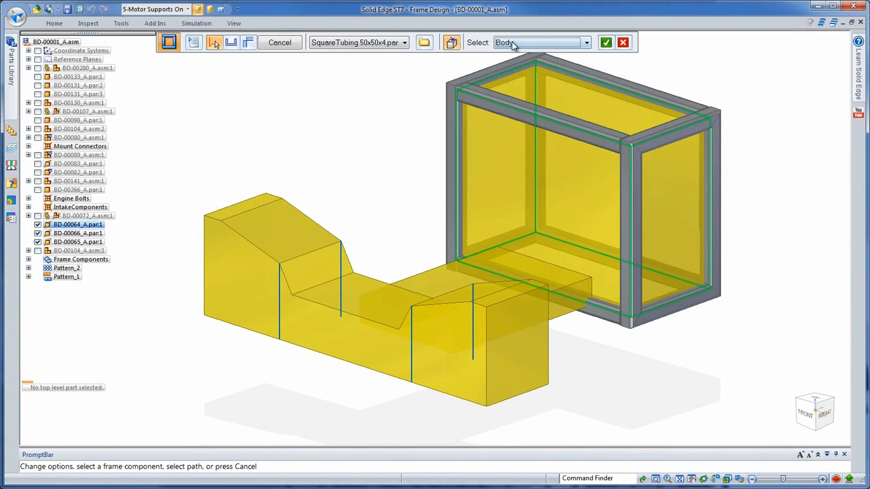
click(515, 43)
click(513, 56)
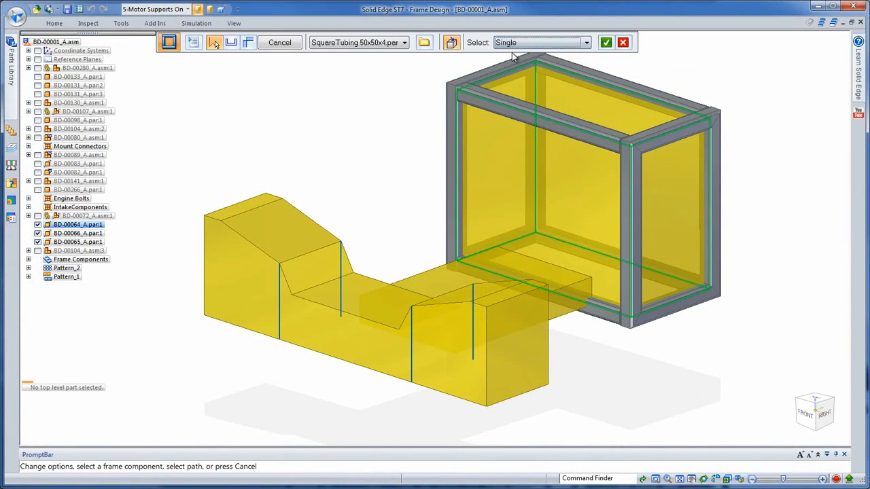
click(585, 132)
right_click(718, 90)
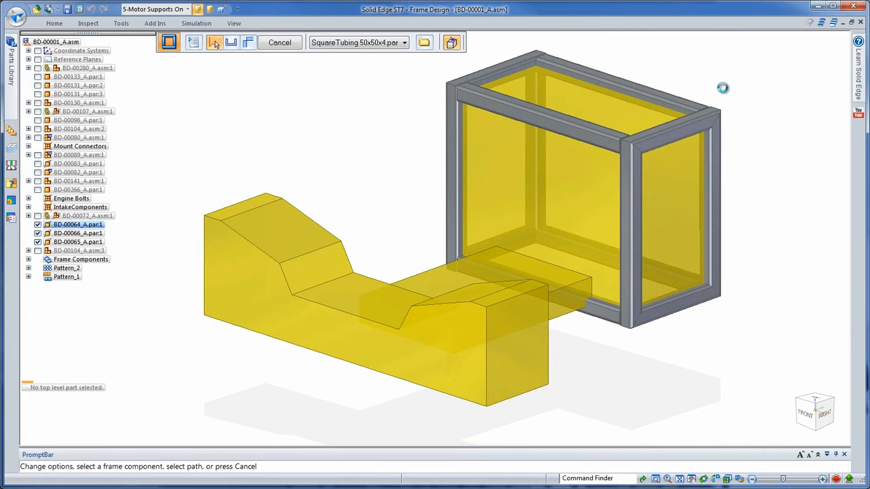
click(284, 44)
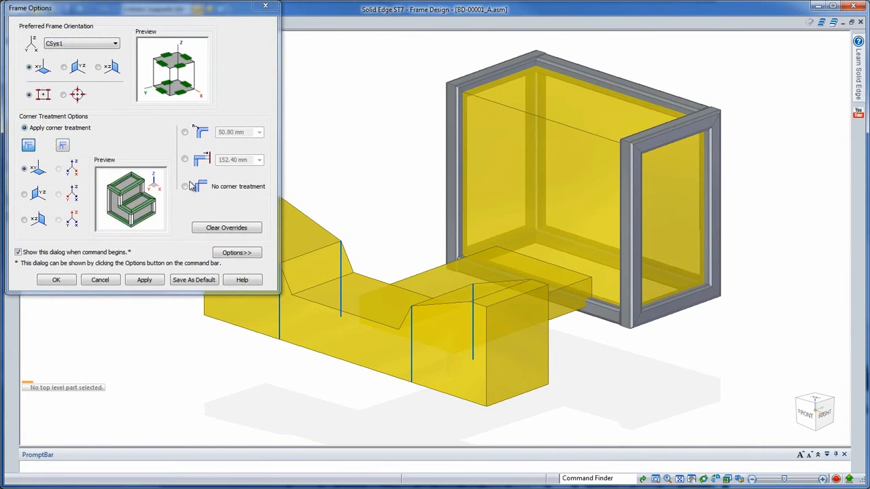
Frame the long block's bottom face with SquareTubing 50x50x4 in XY orientation, with the options dialog turned off at command start
click(55, 281)
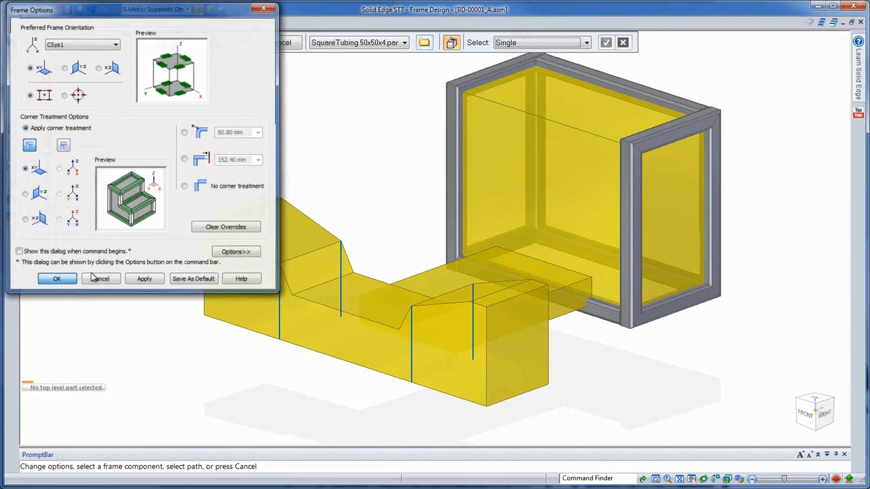
click(530, 73)
middle_drag(501, 250, 492, 174)
click(345, 301)
right_click(345, 301)
click(281, 43)
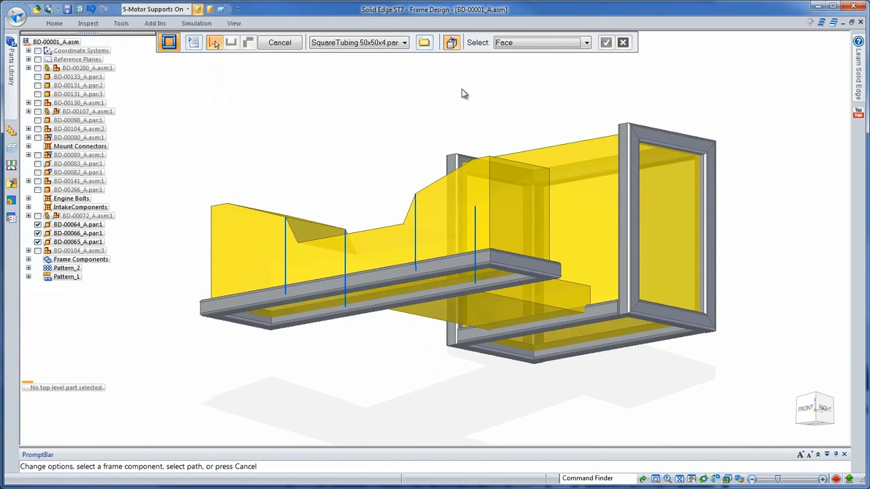
Frame the long block's front face in SquareTubing 50x50x4, adding its two vertical sketch lines and excluding the three edges of the middle recess
click(256, 241)
click(588, 44)
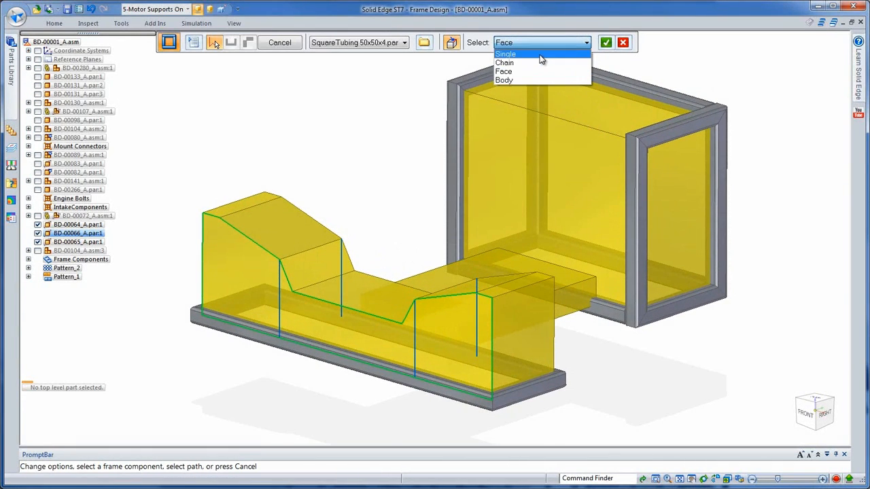
click(541, 57)
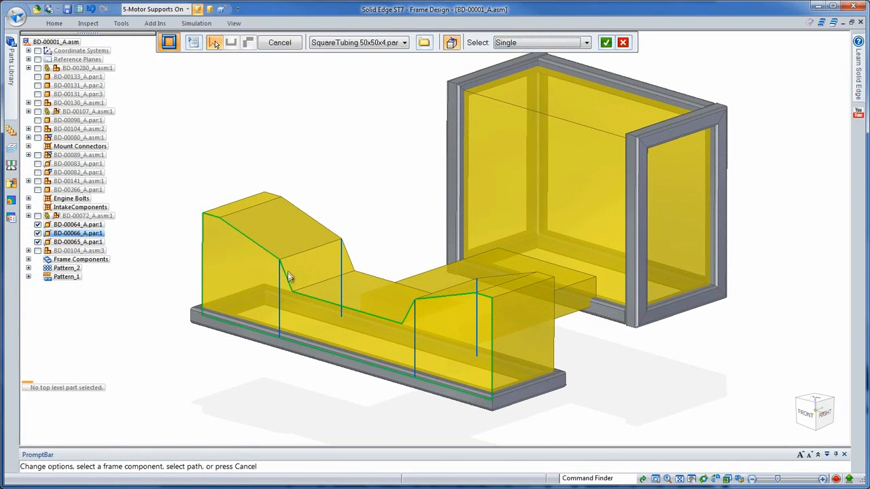
click(416, 325)
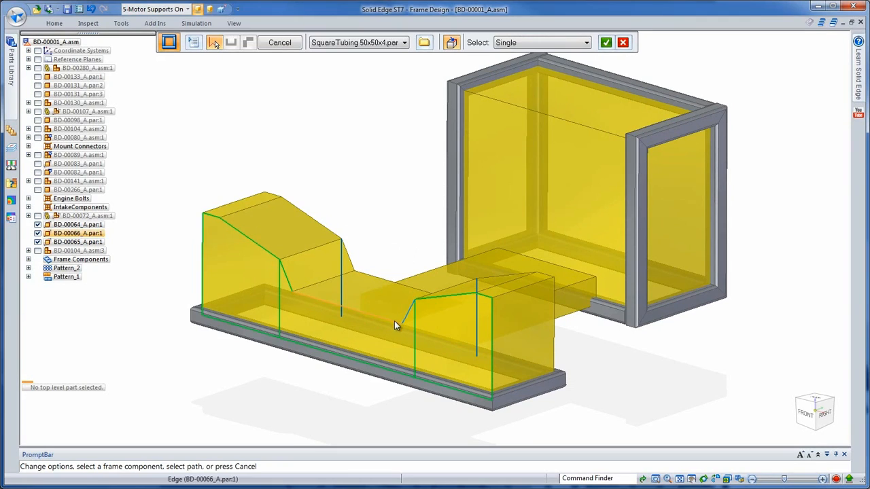
click(290, 284)
right_click(359, 149)
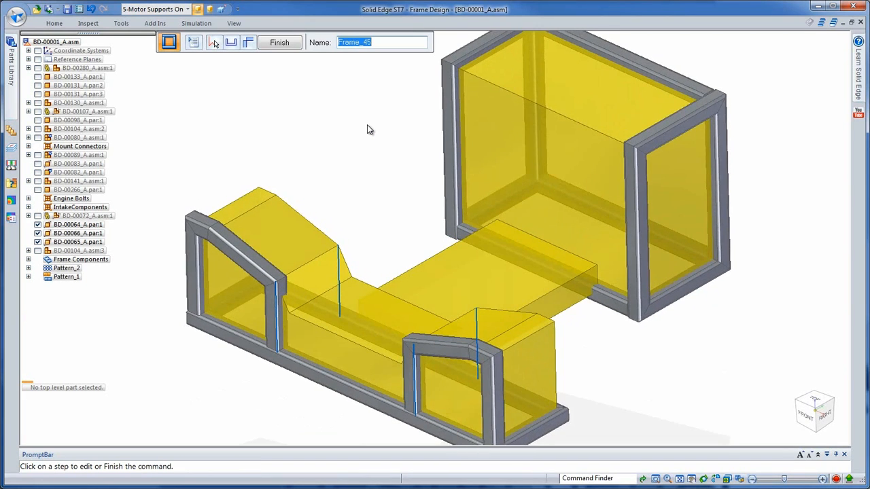
right_click(367, 125)
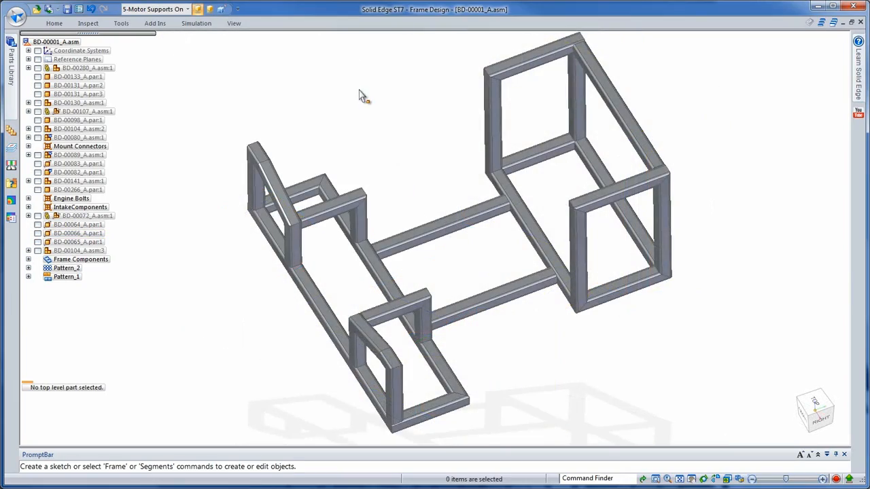
Move the sloped top face of the layout block beneath the engine mount outward so the frame meets the mount's lower washer
middle_drag(361, 93, 204, 45)
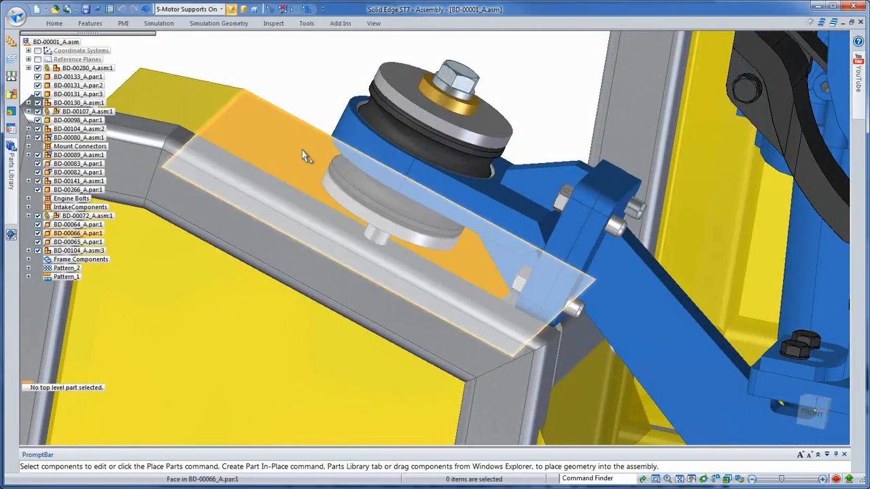
click(308, 146)
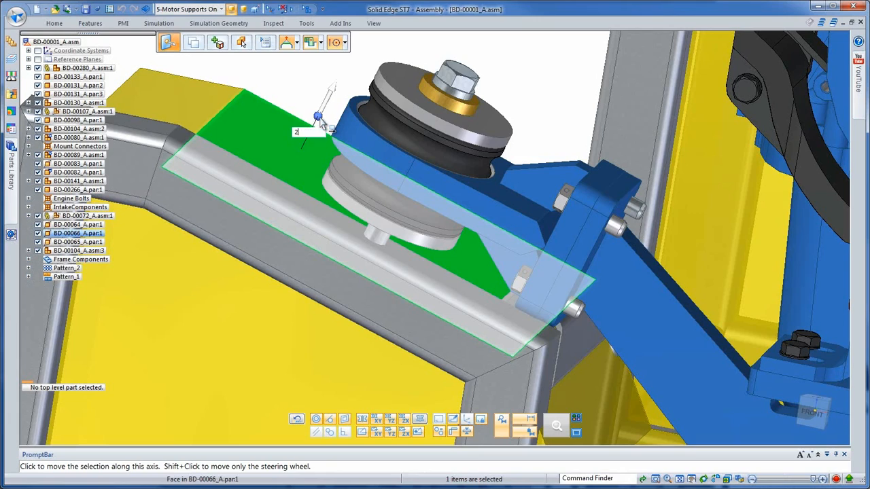
click(335, 92)
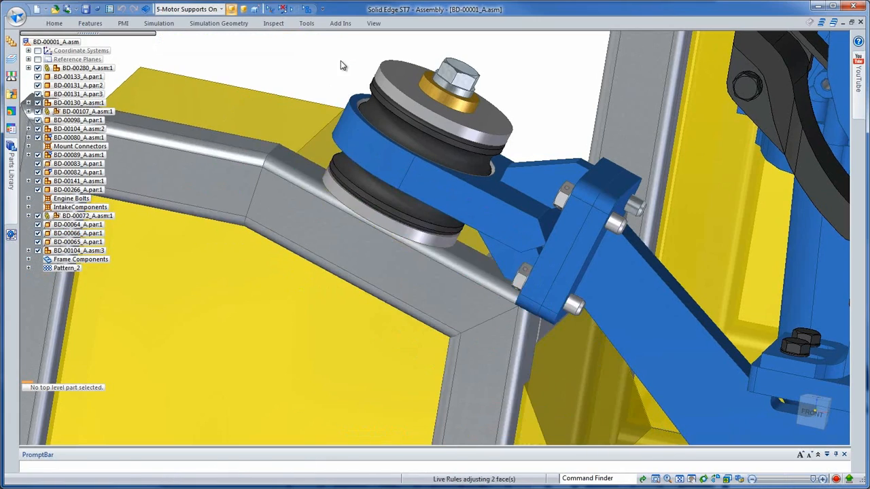
click(342, 64)
Hide the layout parts BD-00064_A, BD-00066_A and BD-00065_A, and set the assembly's view style to High Quality
click(38, 224)
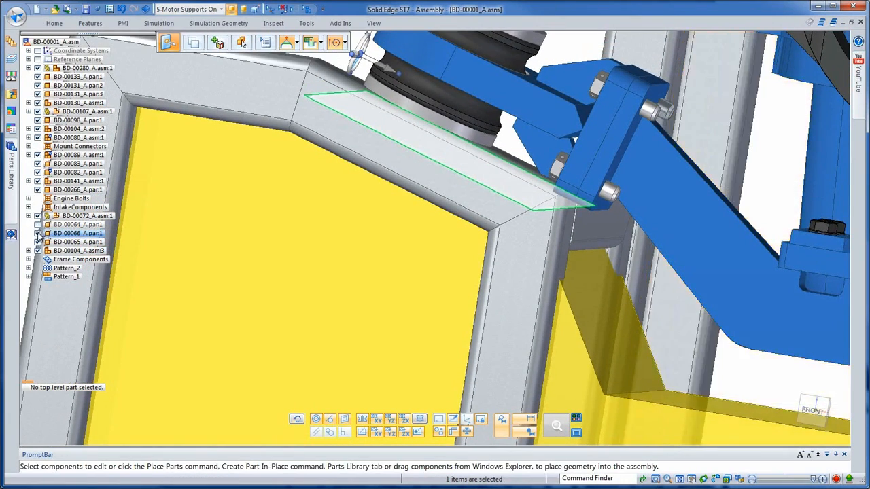
click(38, 233)
click(38, 242)
click(250, 252)
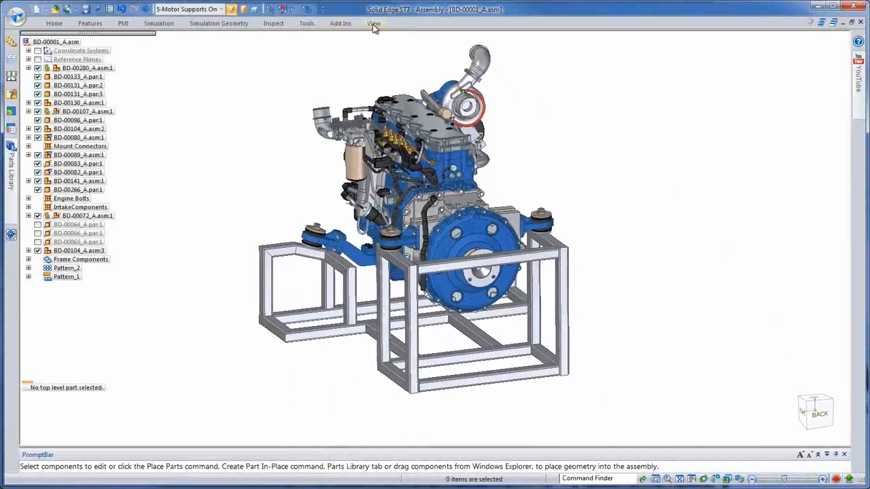
click(373, 23)
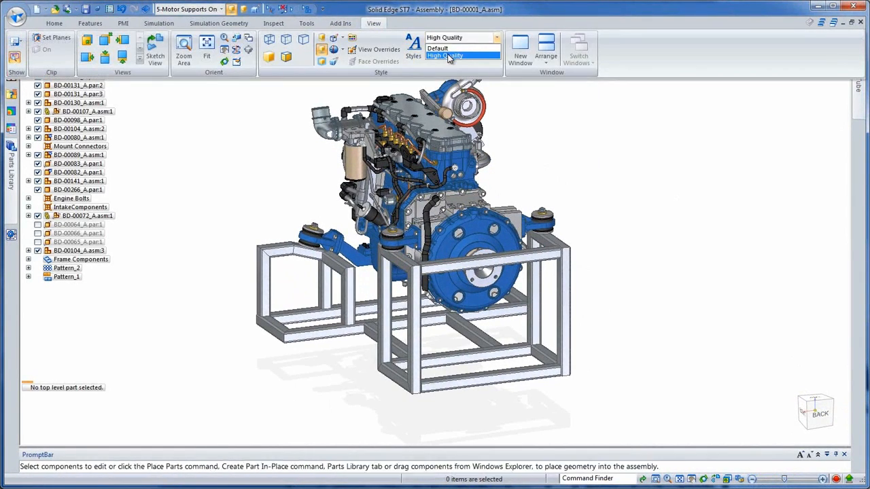
click(448, 56)
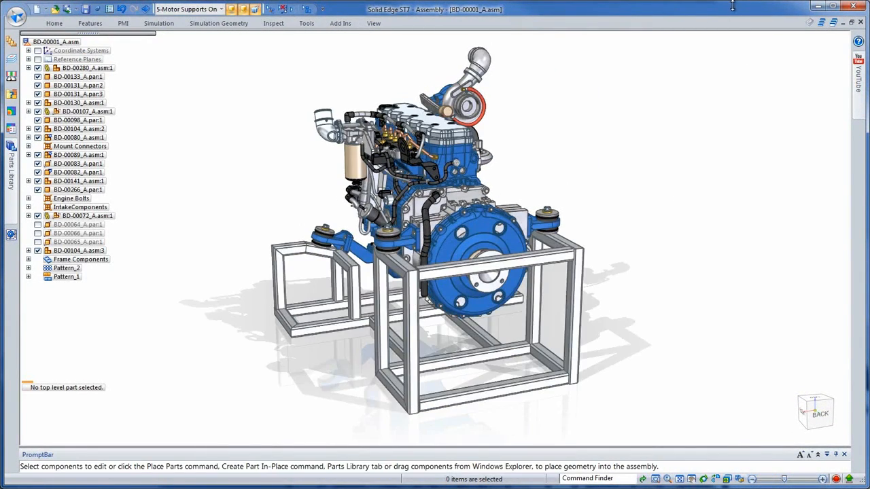